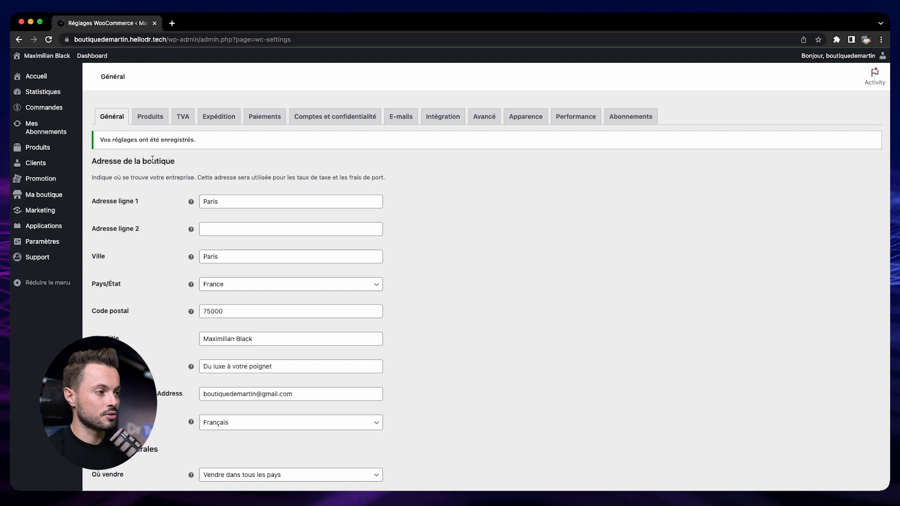
Step: In the TVA settings, choose to enter prices TTC and base the tax calculation on "Adresse de livraison du client"
click(183, 120)
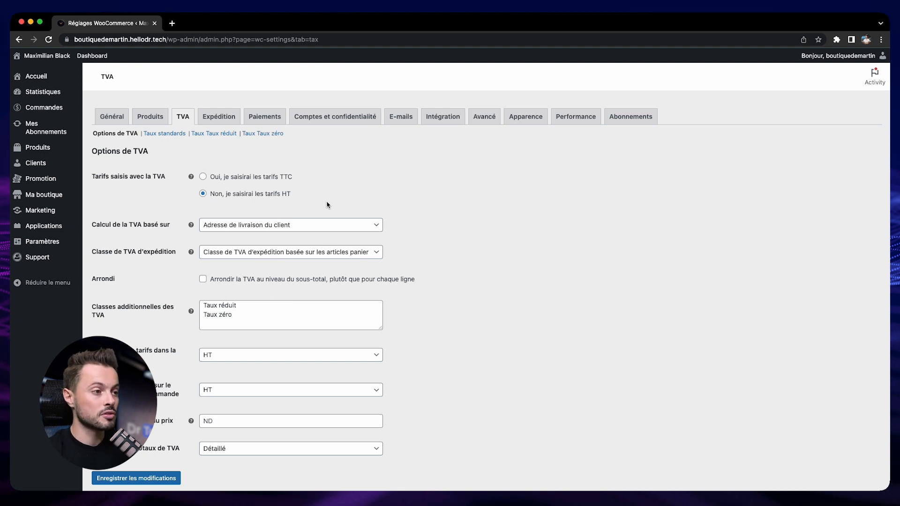
click(282, 176)
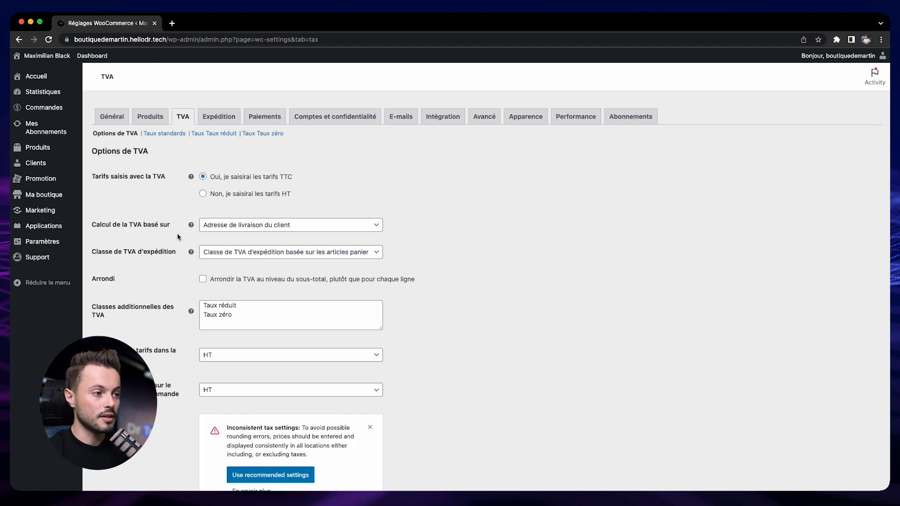
click(287, 228)
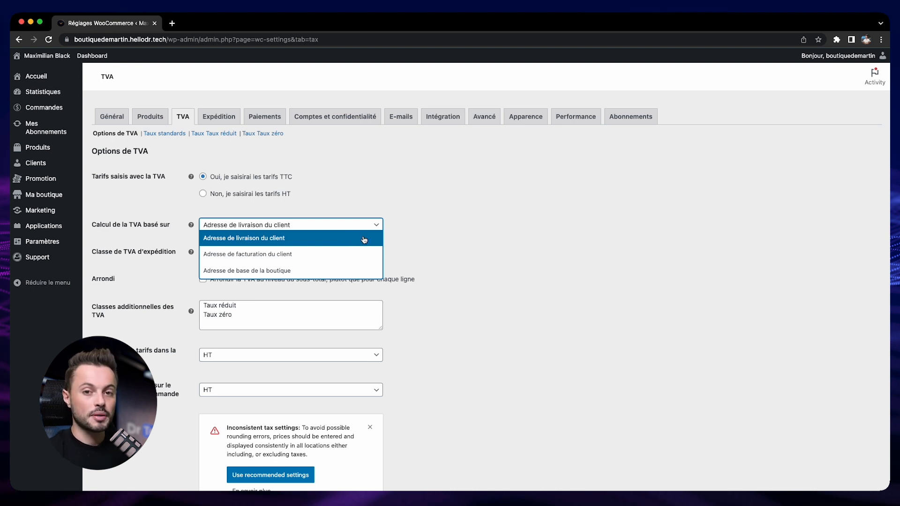
click(286, 240)
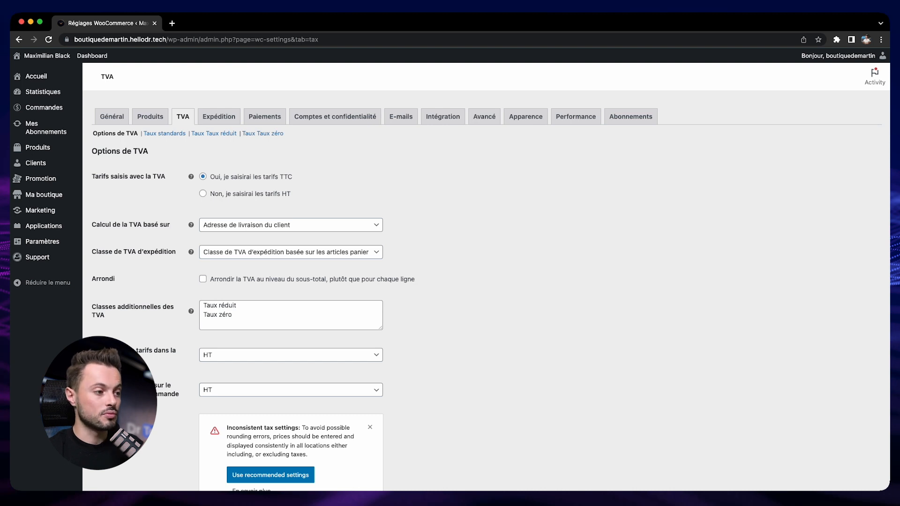
Step: Set the price display to TTC both in the shop and in the cart and checkout
click(216, 357)
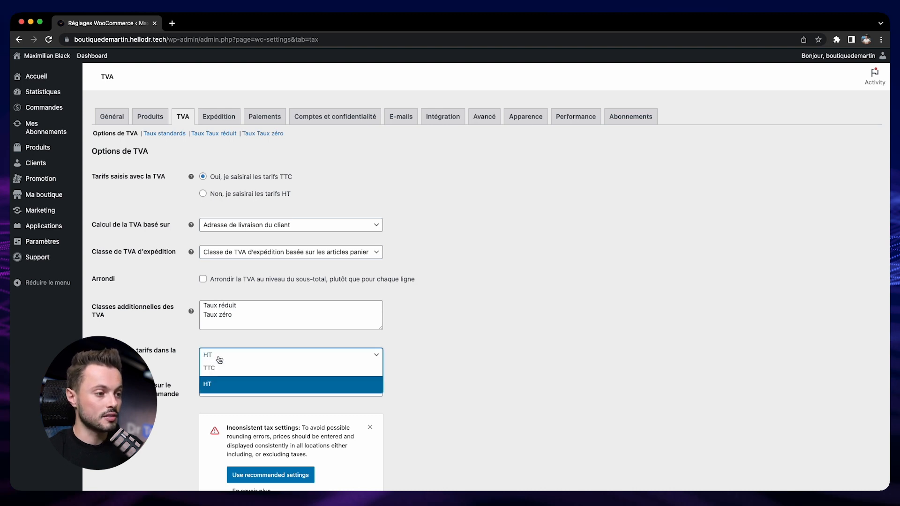
click(248, 370)
click(228, 391)
click(231, 403)
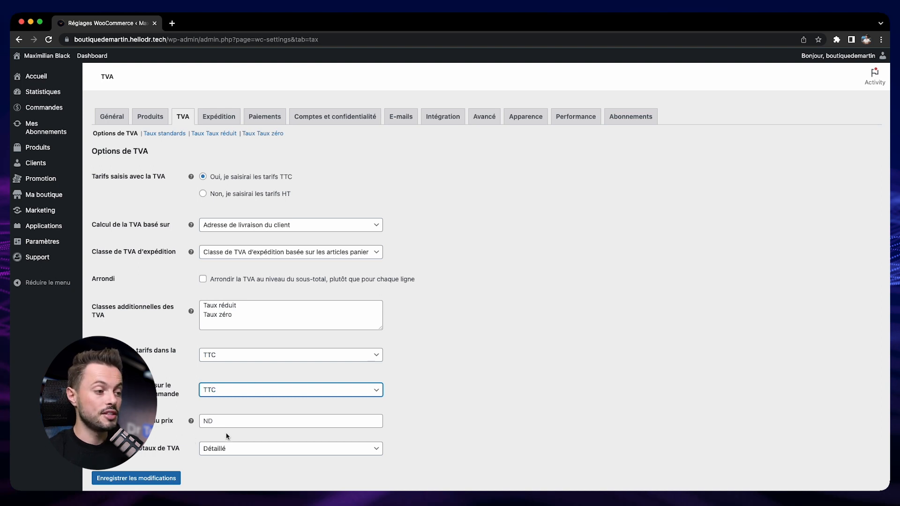
click(243, 421)
text(TTC)
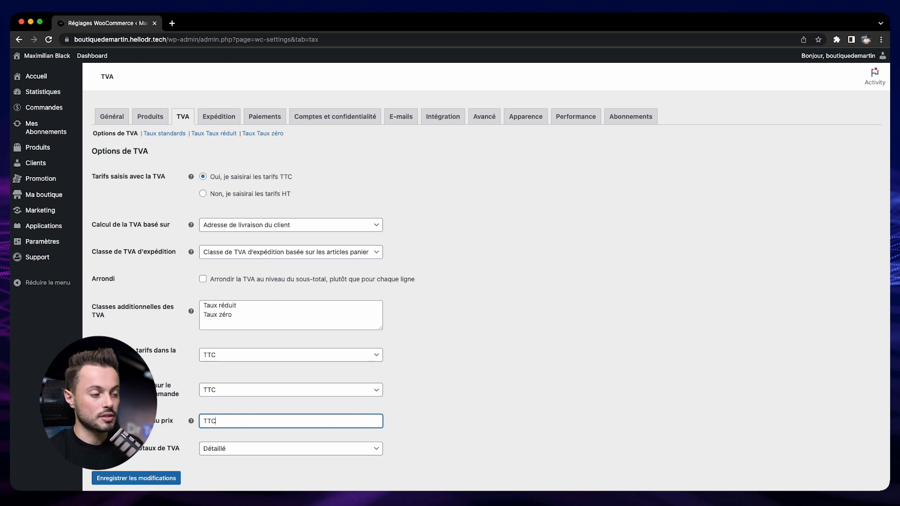
key(BackSpace)
key(BackSpace)
key(BackSpace)
click(419, 457)
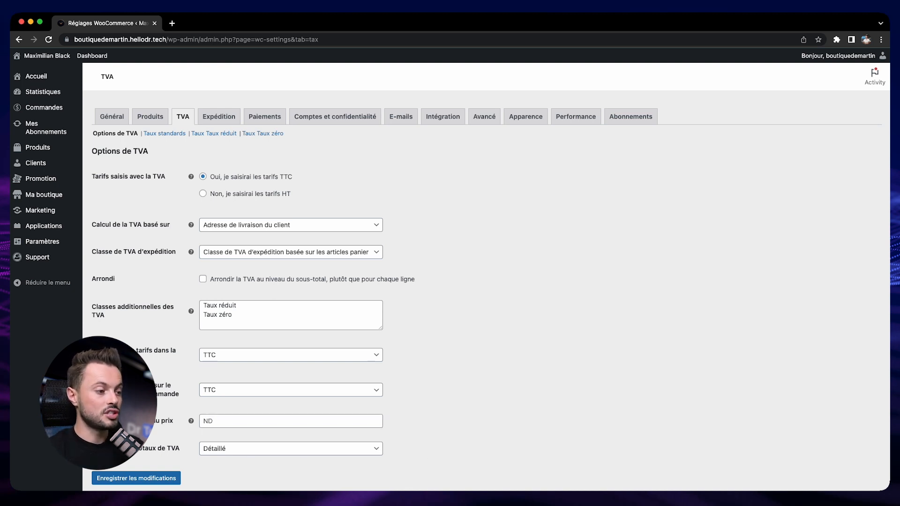
Step: Keep the display of tax totals on "Détaillé" and save the TVA options
click(254, 453)
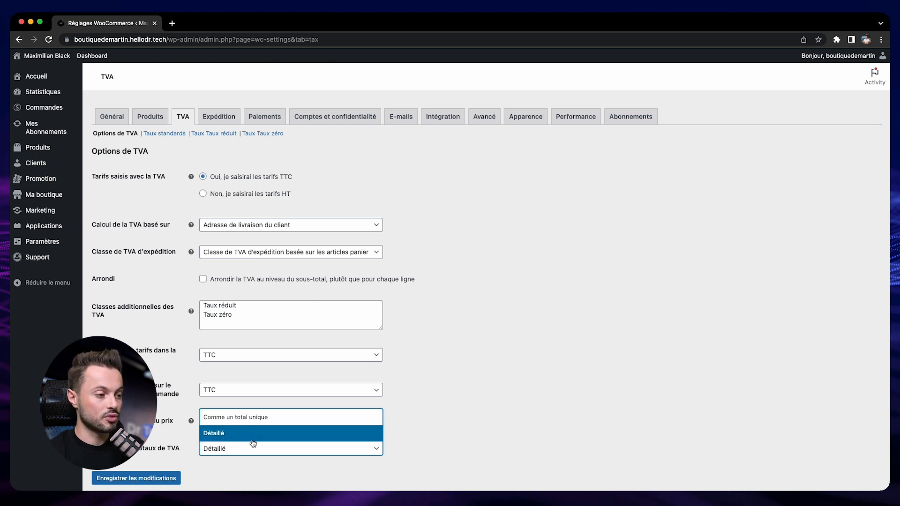
click(283, 472)
click(124, 480)
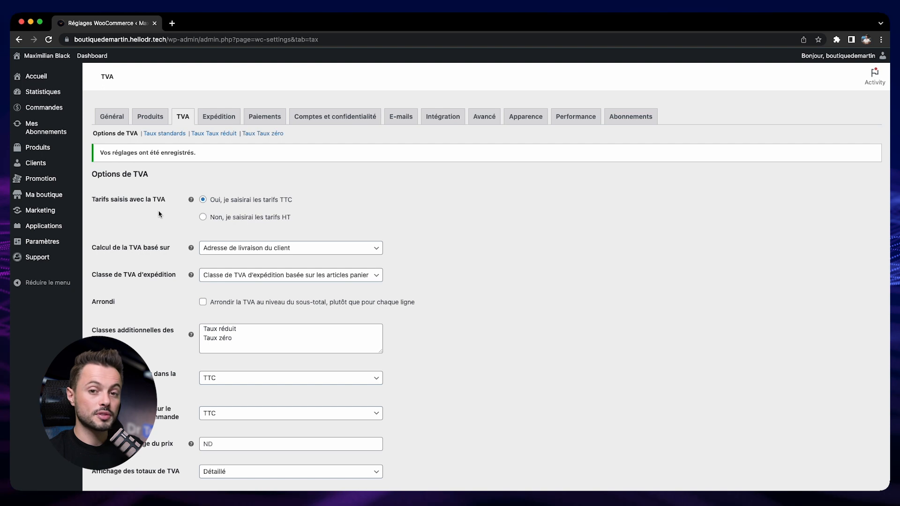
Step: Add a row to the standard tax rates for France (FR) with a rate of 20%
click(173, 134)
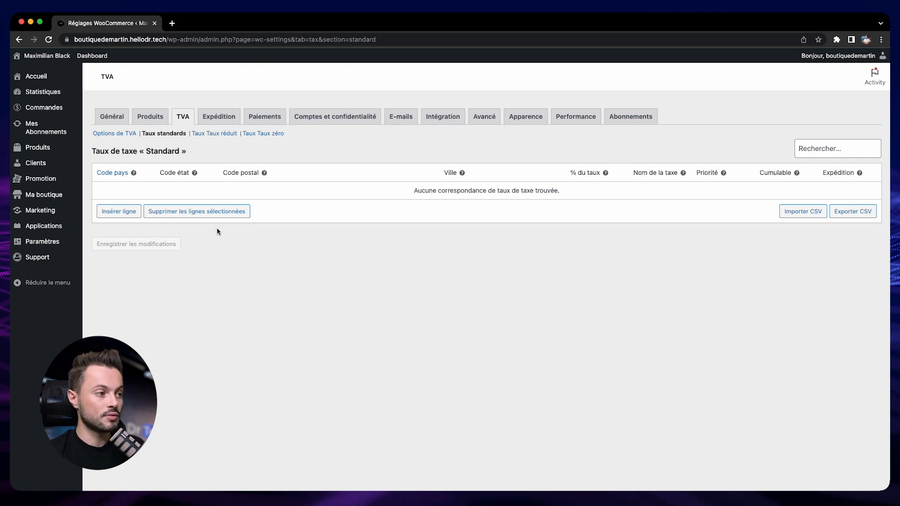
click(120, 214)
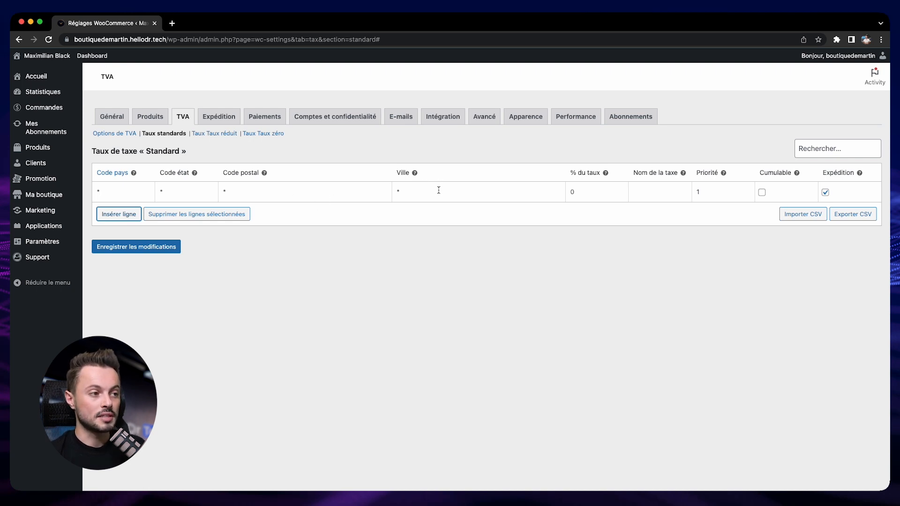
click(123, 191)
text(FRA)
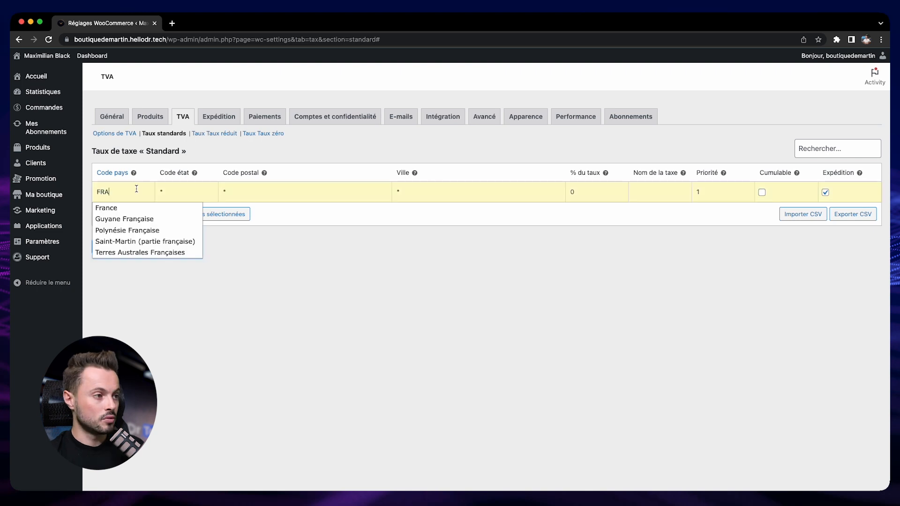
click(117, 209)
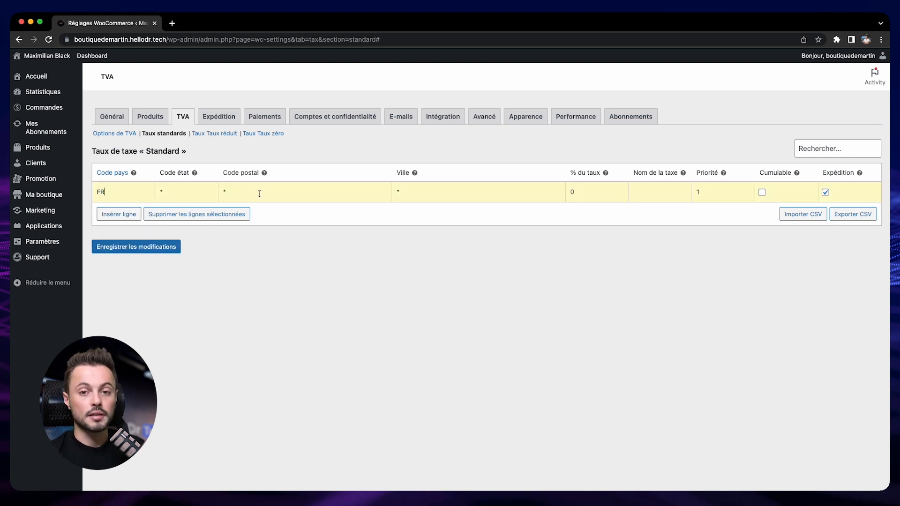
click(600, 191)
text(20)
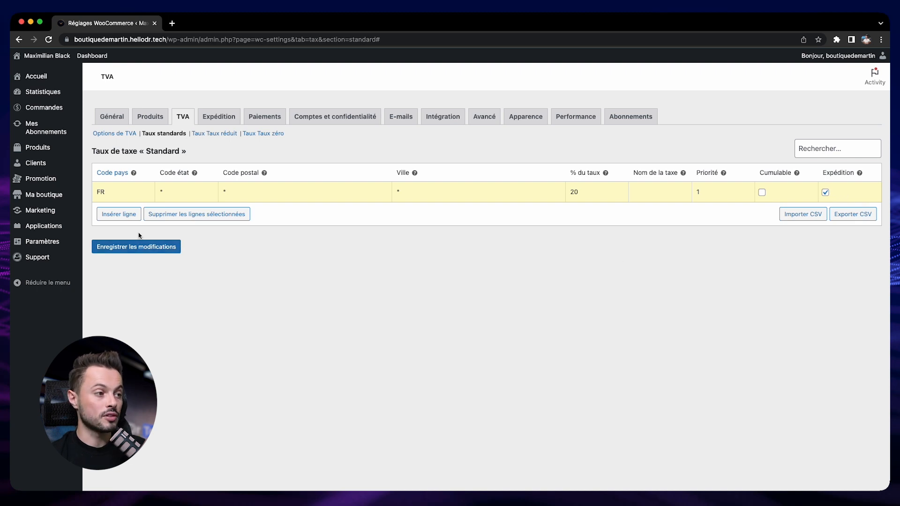
click(125, 215)
click(123, 235)
click(123, 262)
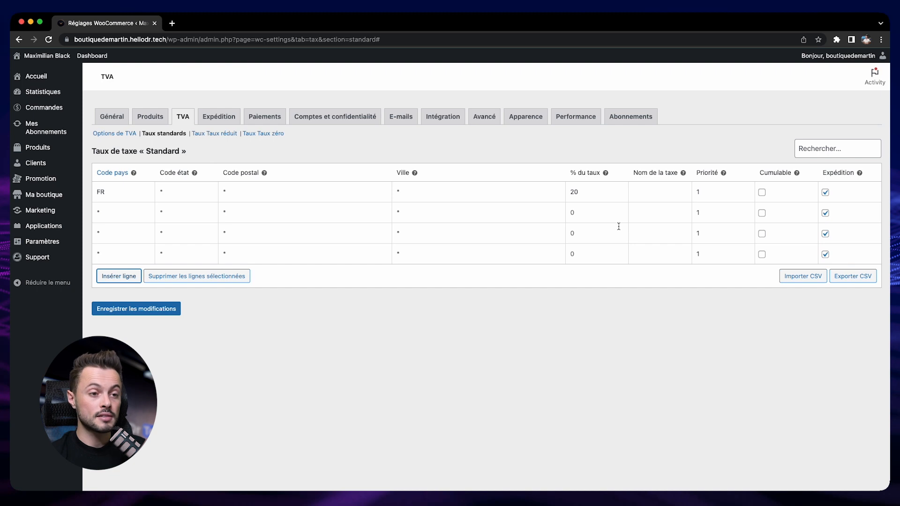
click(97, 213)
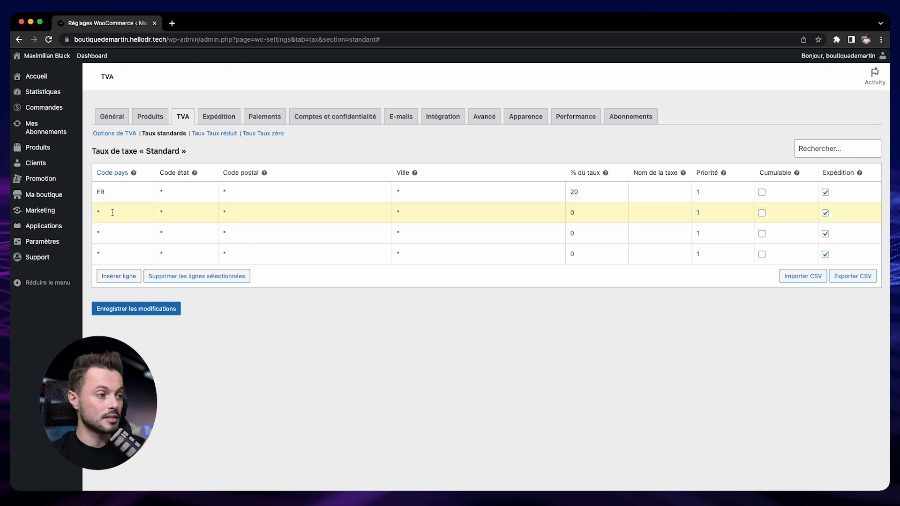
click(181, 277)
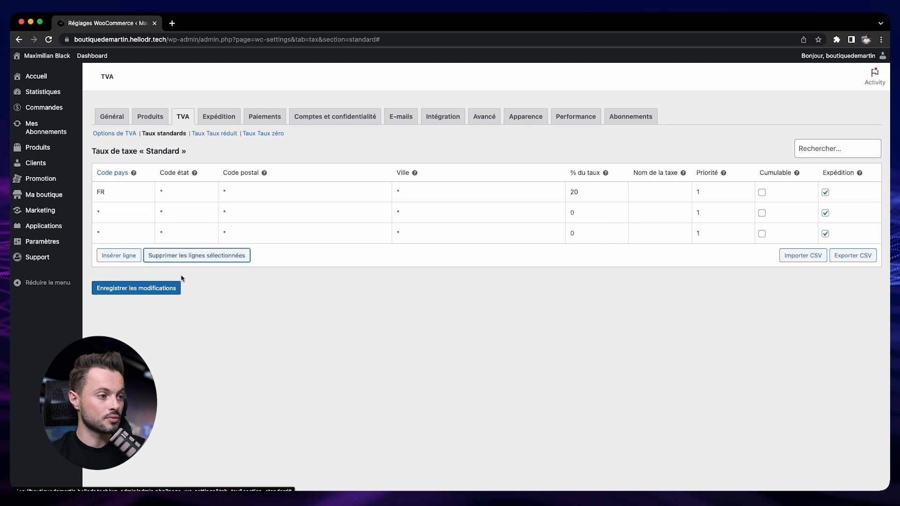
click(124, 217)
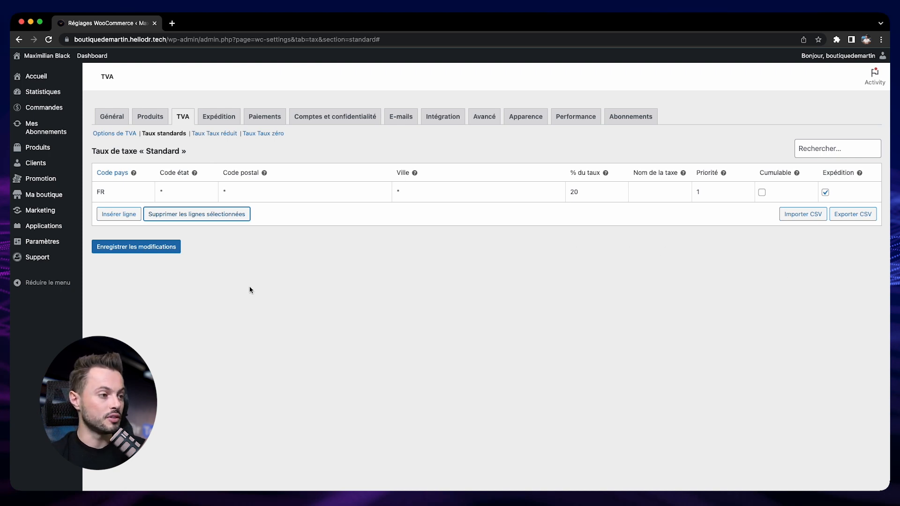
Step: Save the standard tax rates, and add and save "Nourriture" as an additional tax class in the TVA options
click(155, 246)
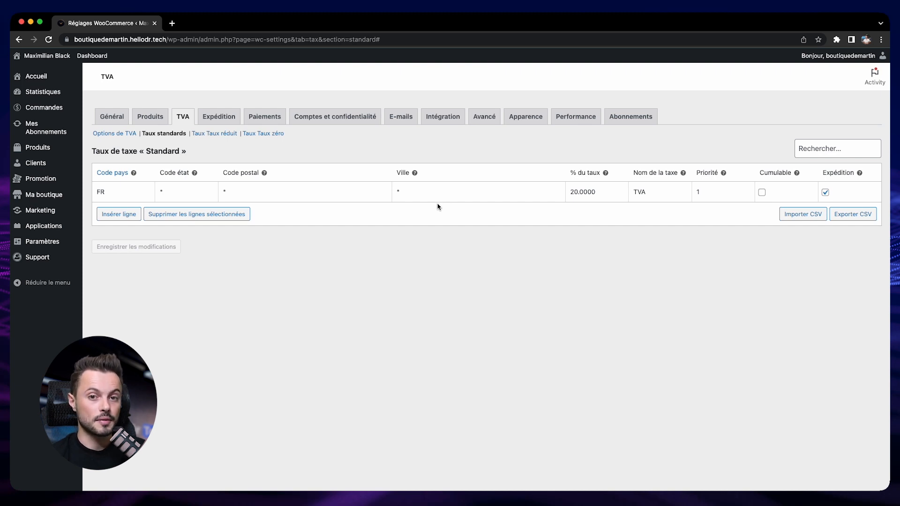
click(110, 135)
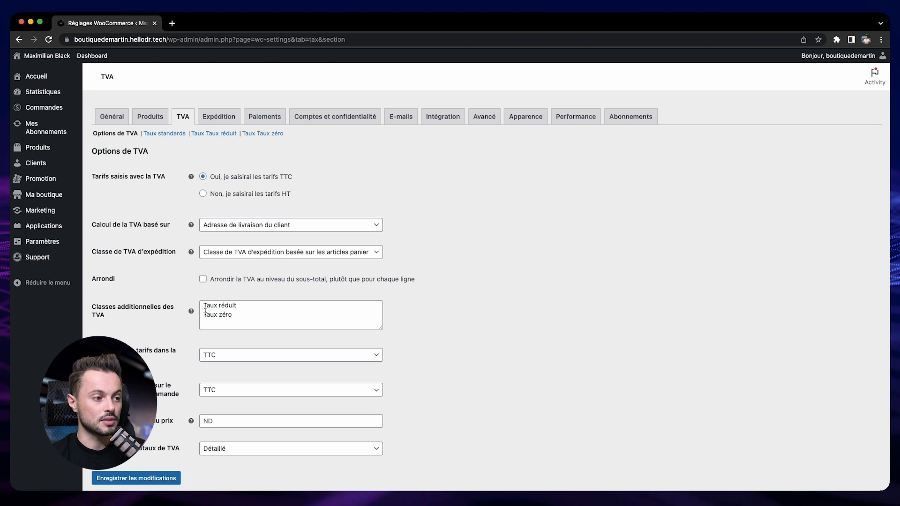
click(327, 316)
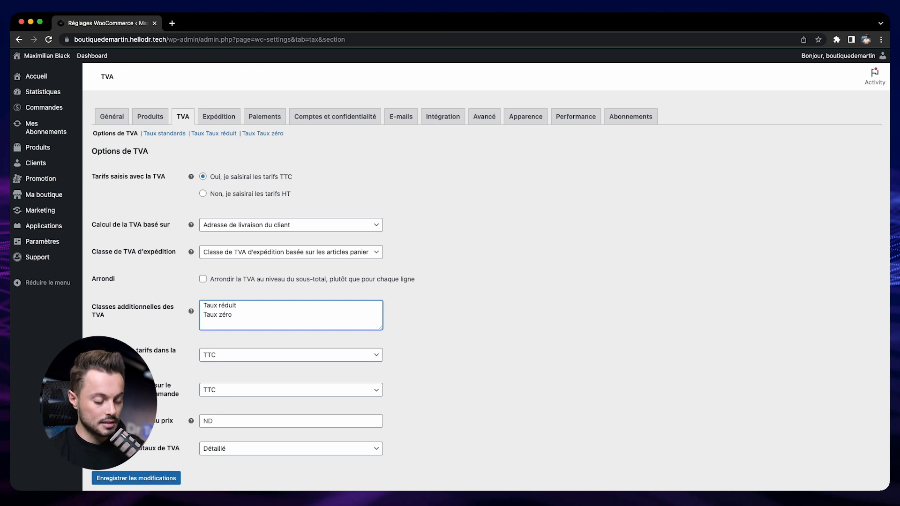
text(Nourriture)
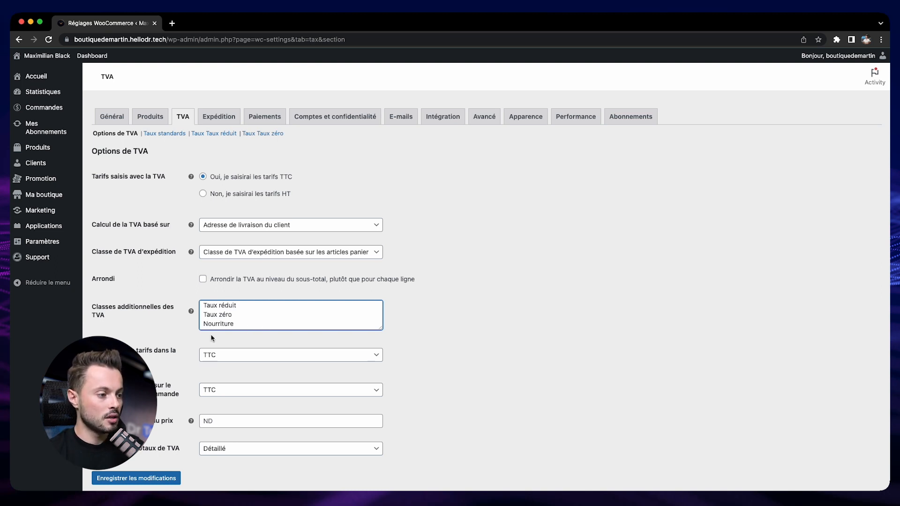
click(158, 478)
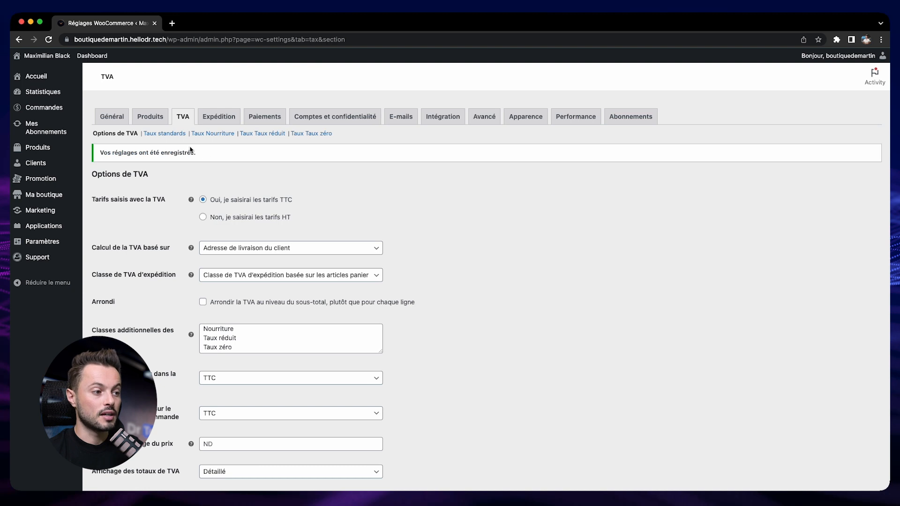
triple_click(217, 348)
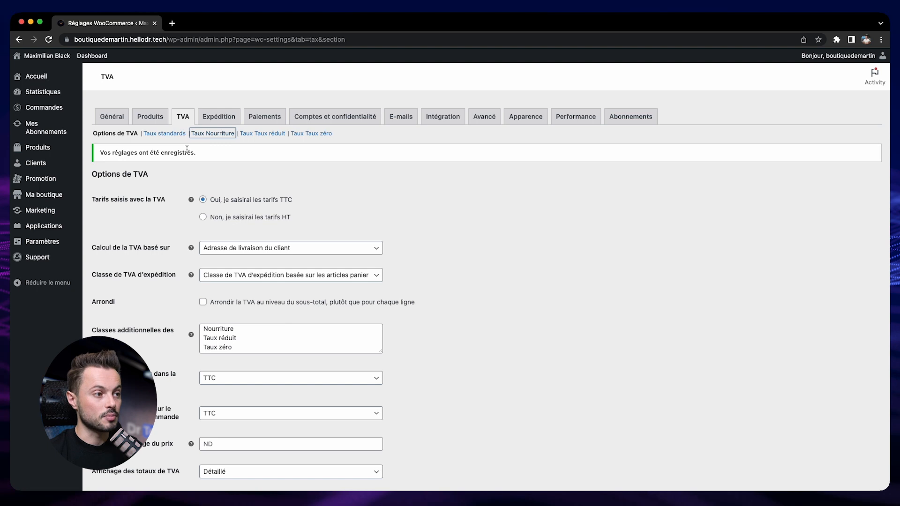
Step: Add a row to the Nourriture tax rates for France (FR) at 15%, with the tax not applied to shipping
click(211, 137)
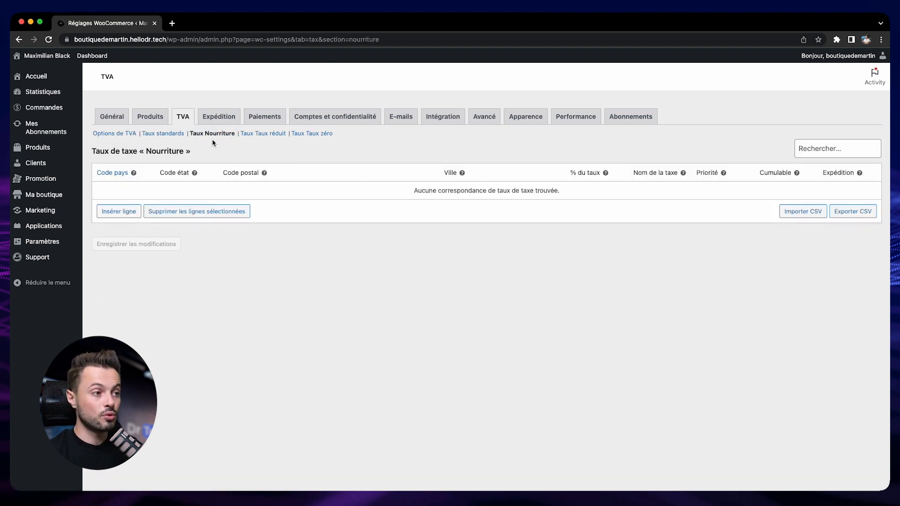
click(121, 216)
click(121, 192)
text(FR)
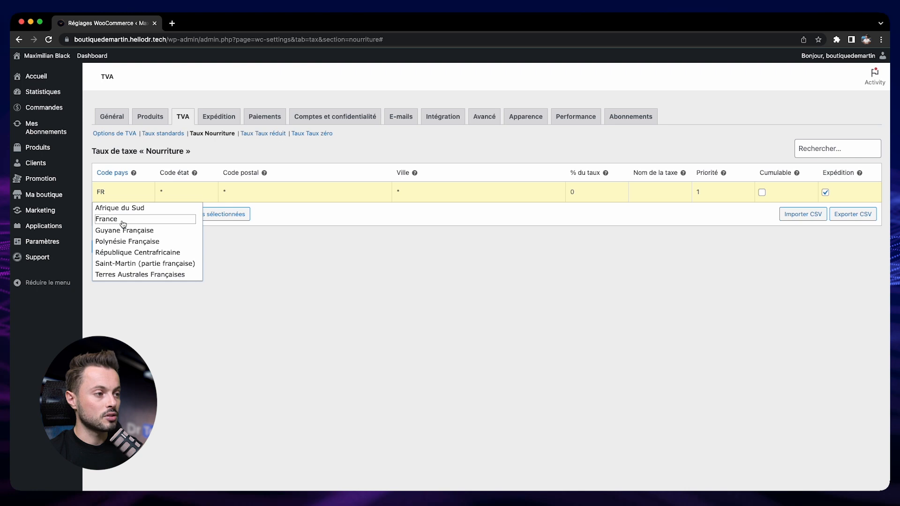
click(121, 221)
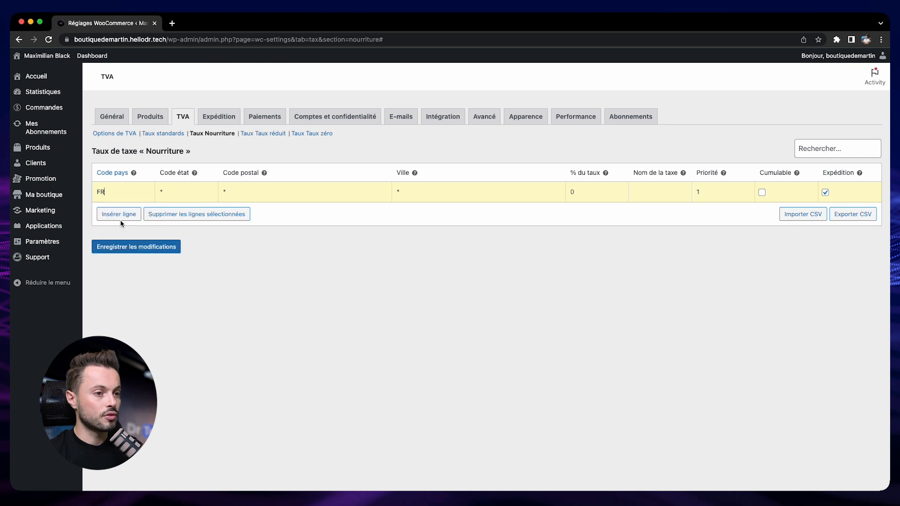
text(15)
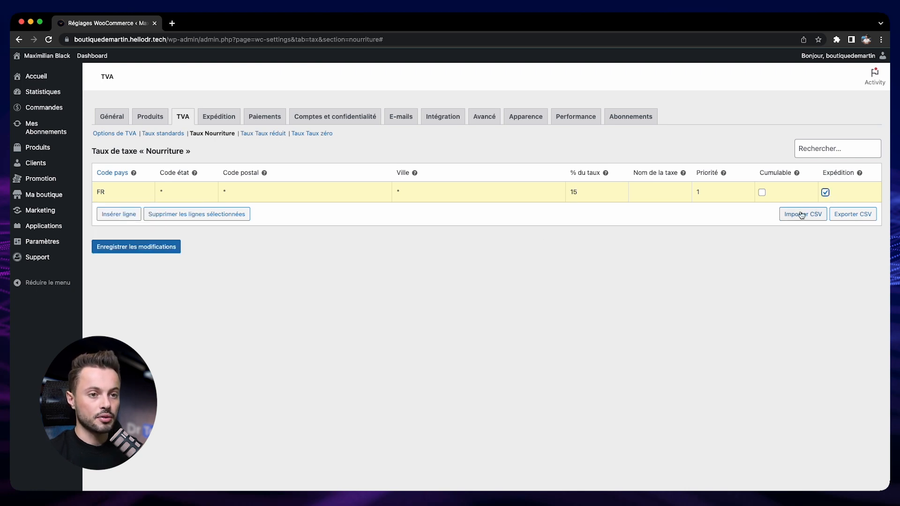
click(824, 192)
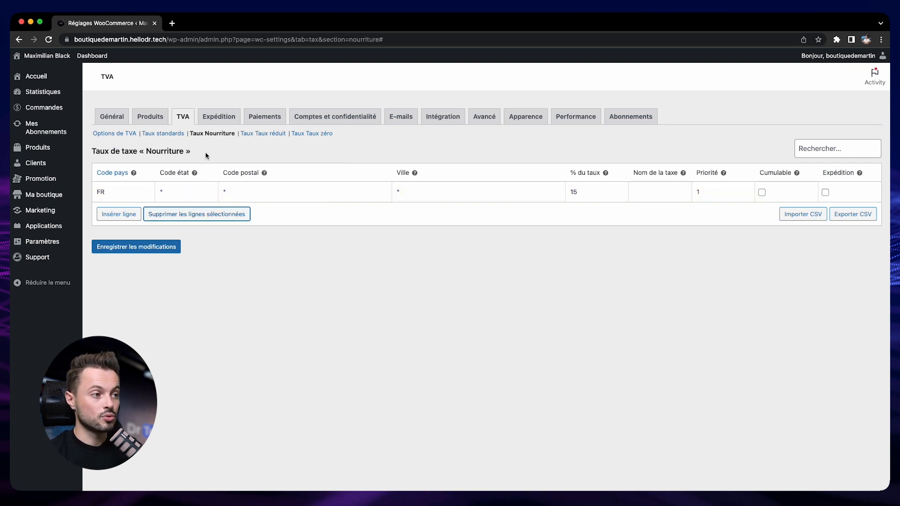
click(119, 214)
click(119, 234)
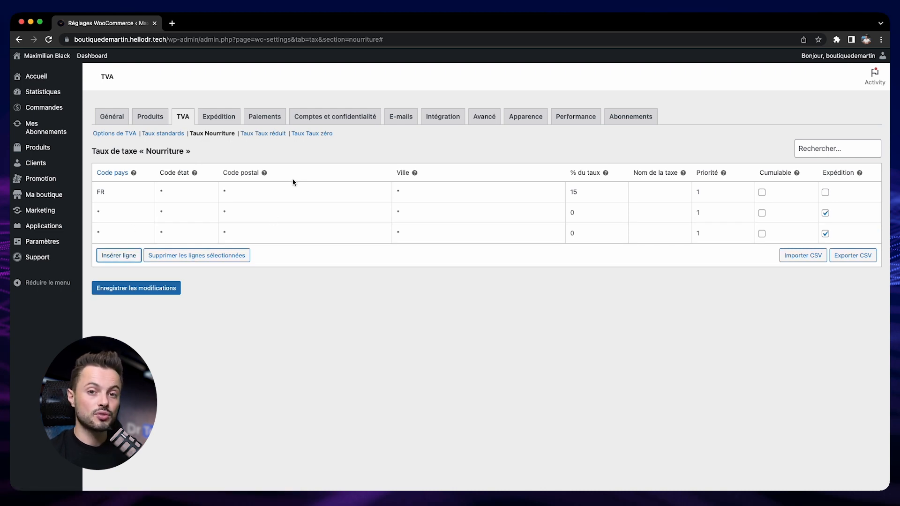
click(129, 211)
click(183, 256)
click(127, 212)
click(194, 236)
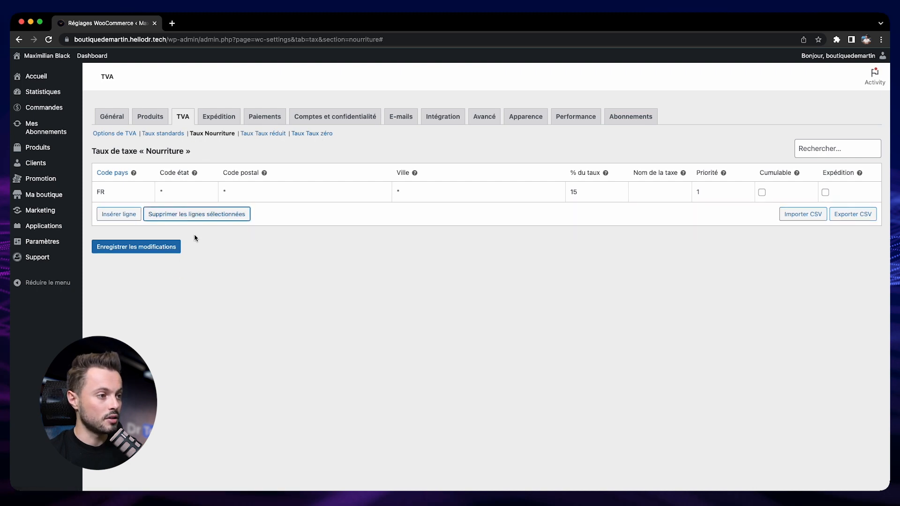
Step: Save the Nourriture tax rates and open the product "La Grace" for editing
click(142, 247)
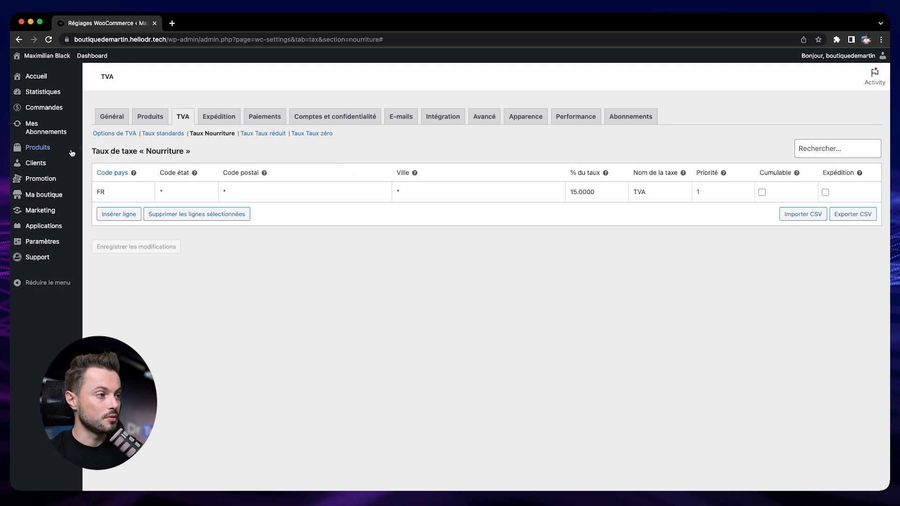
mouse_move(65, 153)
click(110, 149)
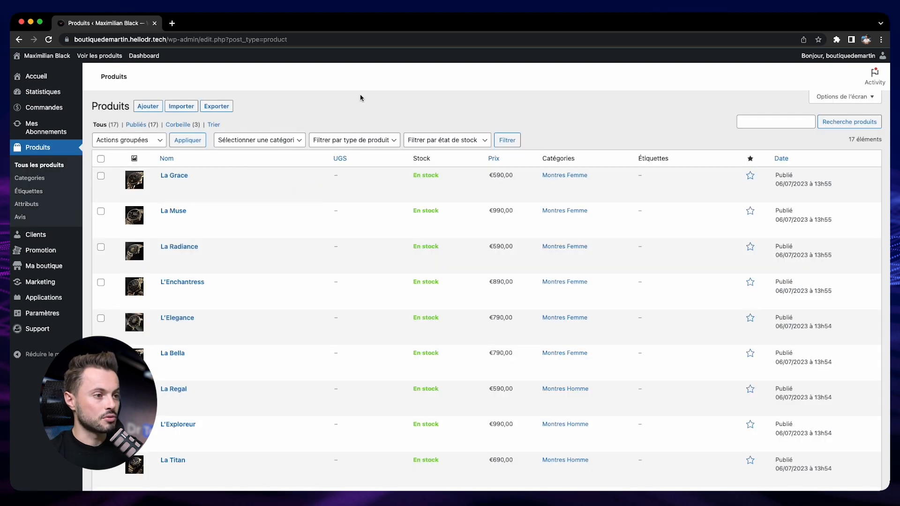
click(176, 176)
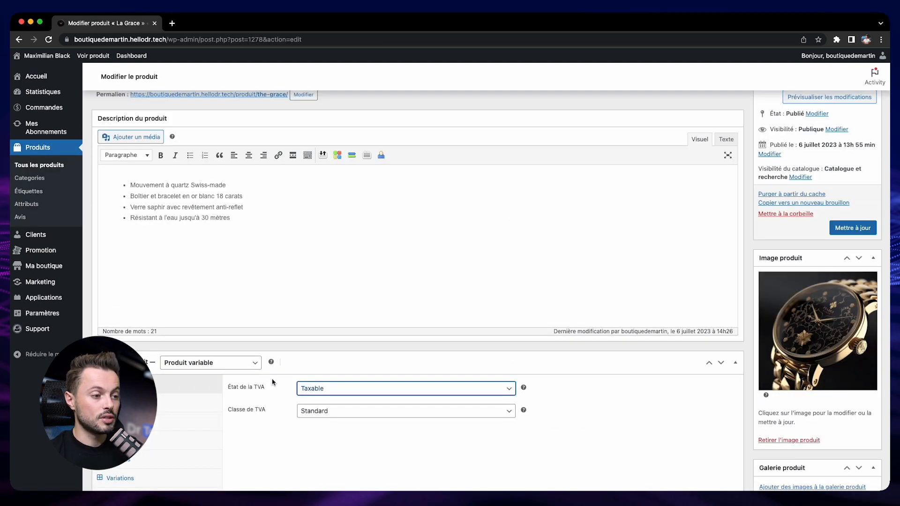
Step: Review the available VAT status and VAT class options of the product, keeping Taxable and Standard
click(424, 394)
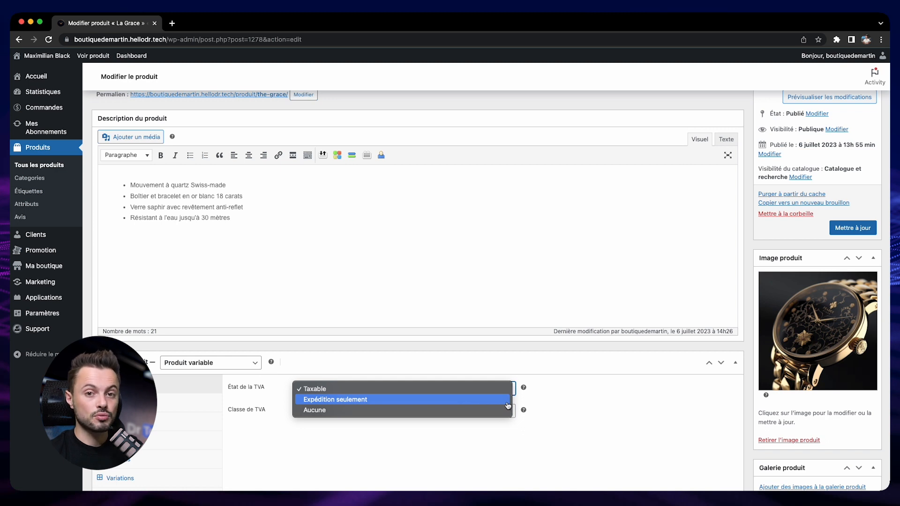
click(376, 391)
click(399, 411)
click(610, 404)
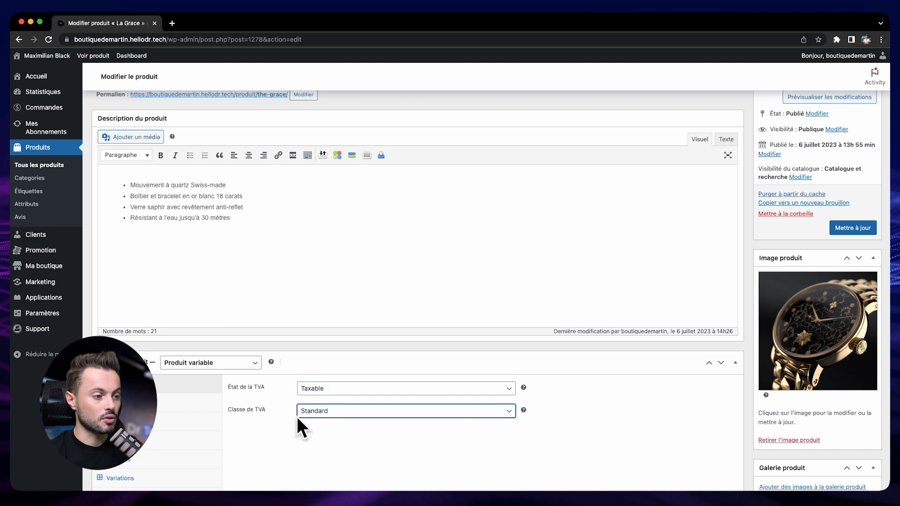
click(433, 419)
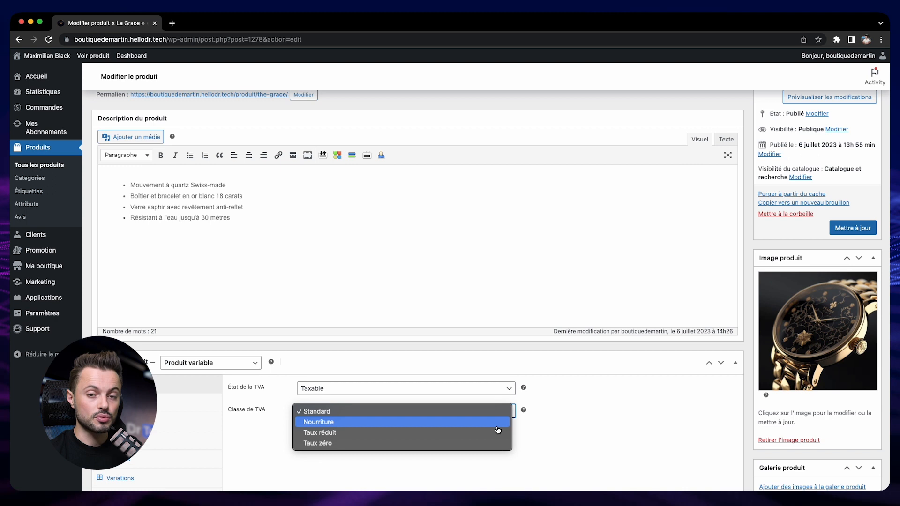
key(Escape)
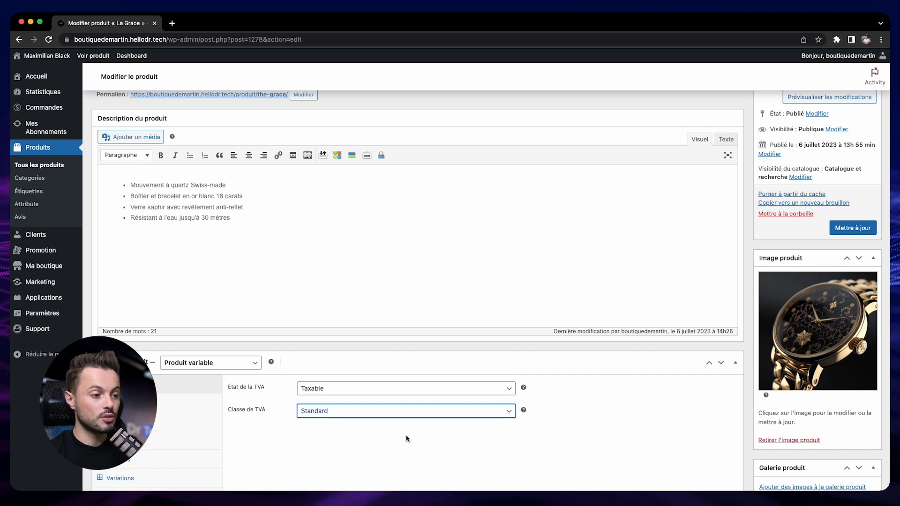
Step: Open the Taxes report in the shop statistics and look through its date range presets without changing the period
mouse_move(47, 92)
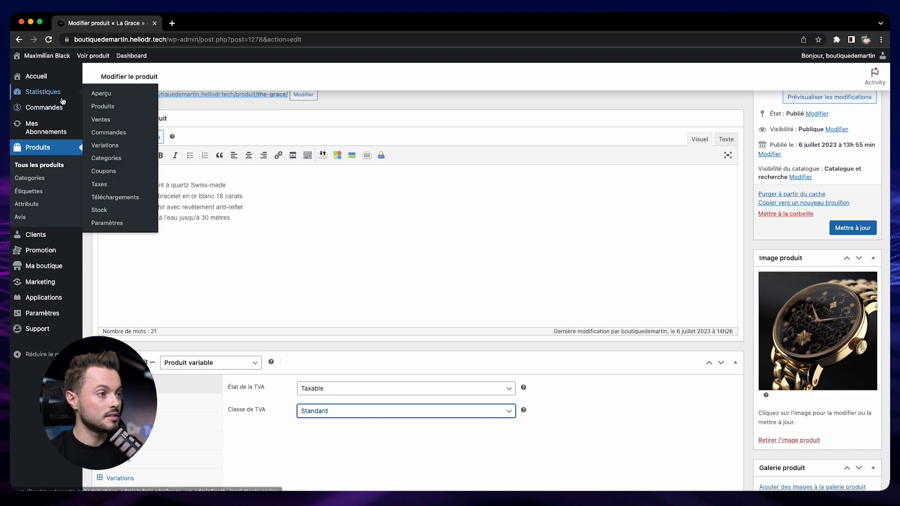
click(109, 185)
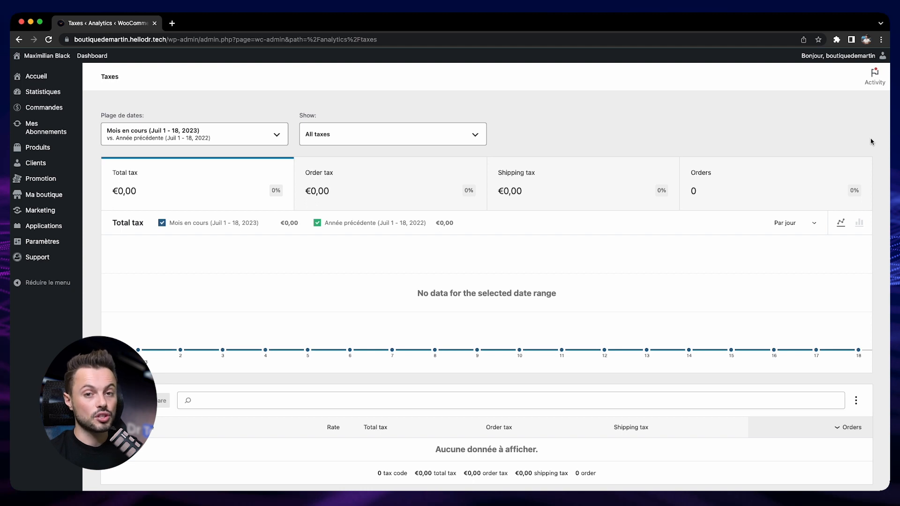
click(187, 135)
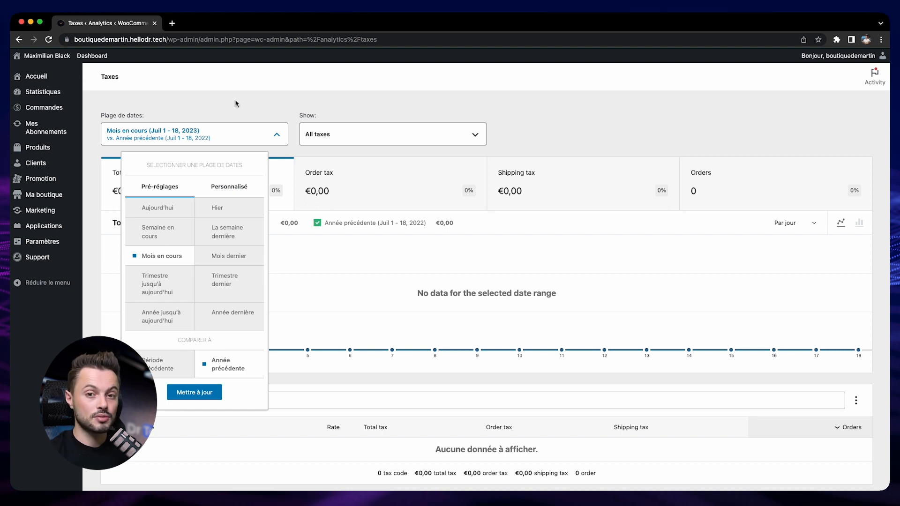
click(283, 103)
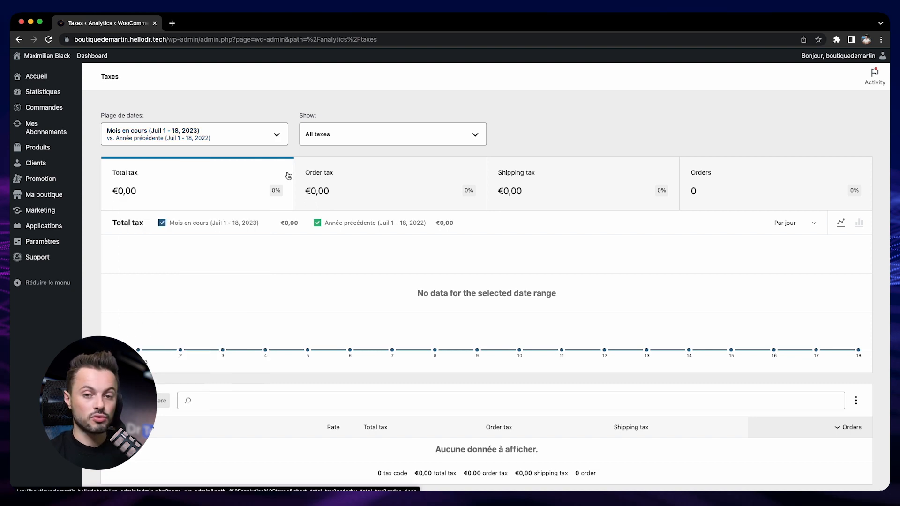
Step: Go to the shop's public site and open the "La Grace" watch from the Nos Nouveautés section
mouse_move(56, 56)
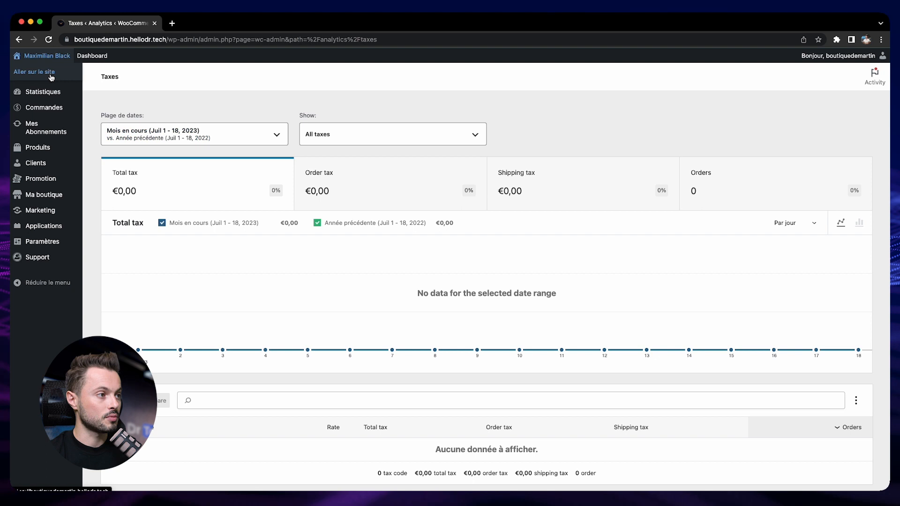
click(49, 73)
scroll(200, 158, down, 5)
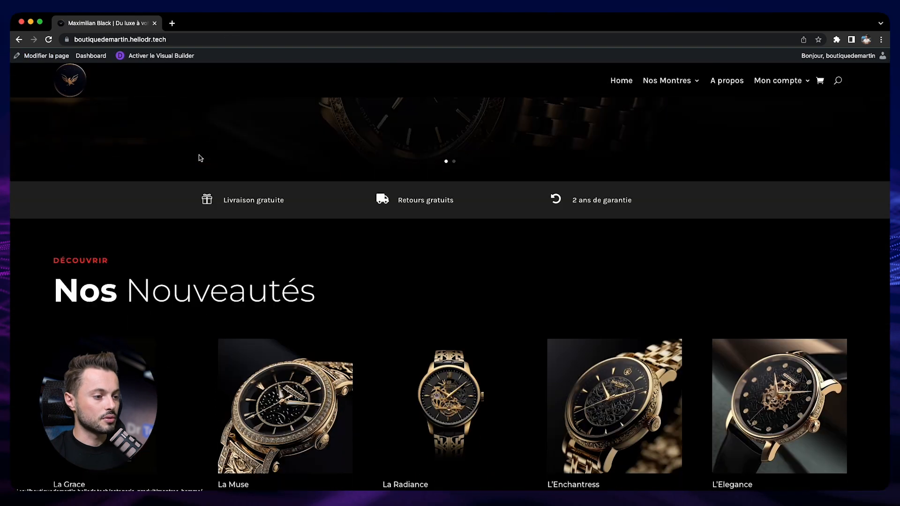
click(131, 342)
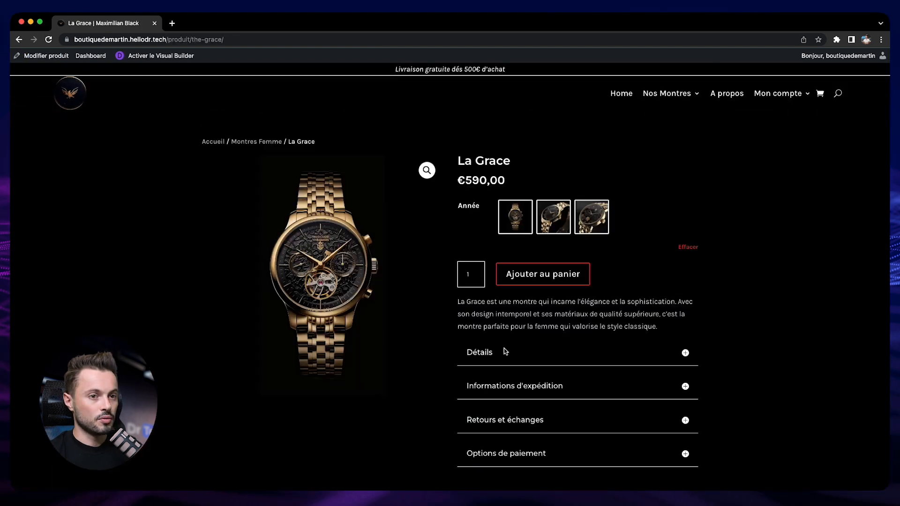
Step: Add La Grace to the cart and proceed through the cart to checkout to check the VAT included in the total
click(543, 273)
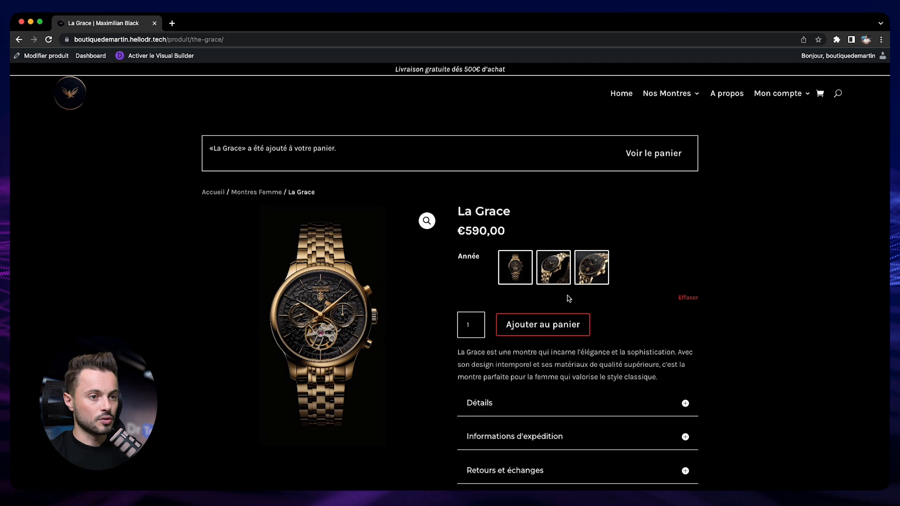
click(656, 156)
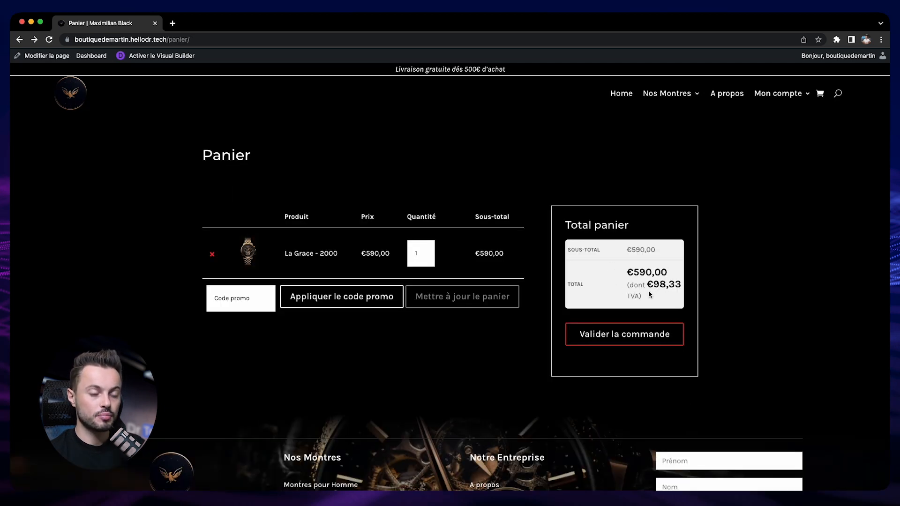
click(632, 335)
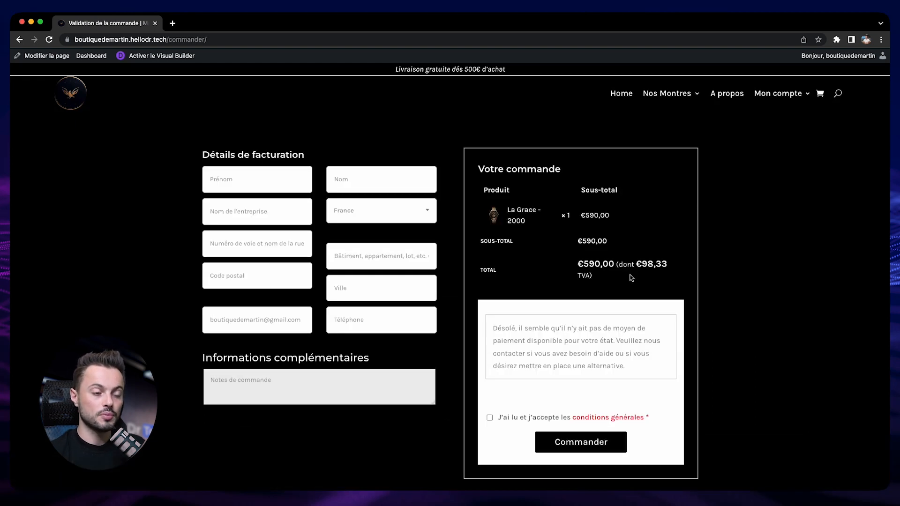